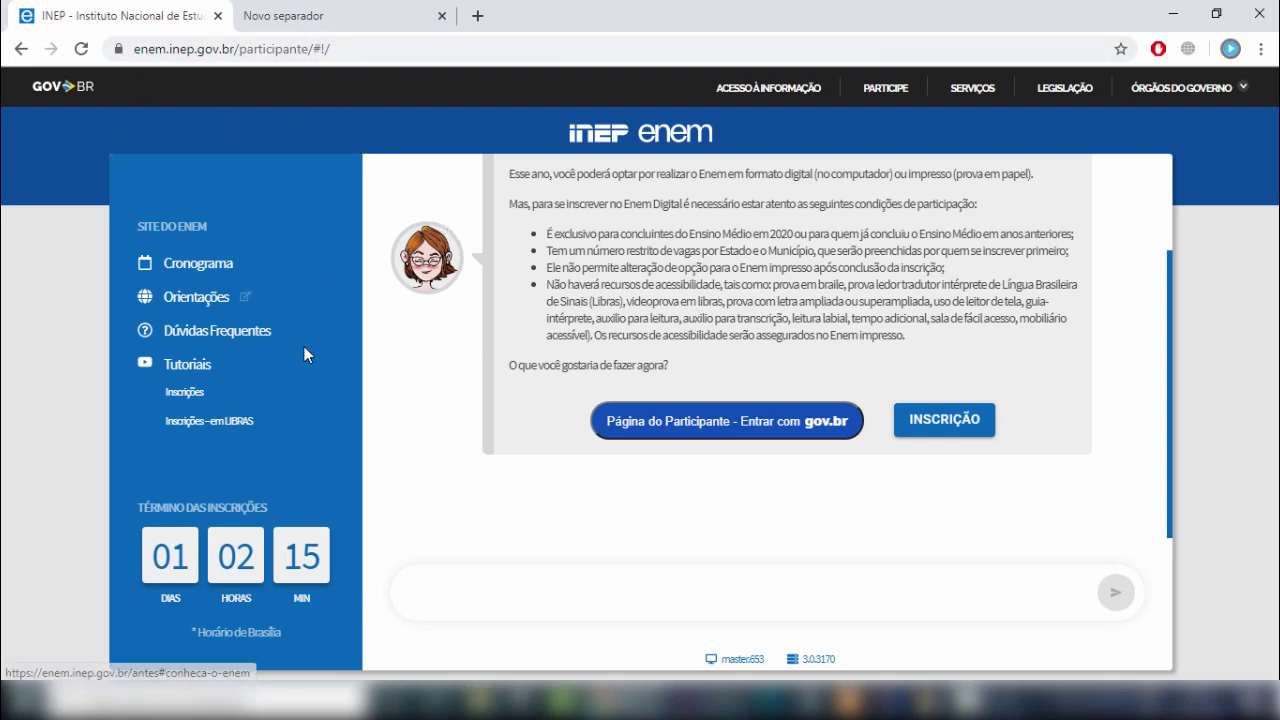
Start an Enem 2020 registration, solving the image challenge by choosing the "Avião" figure.
left_click(940, 428)
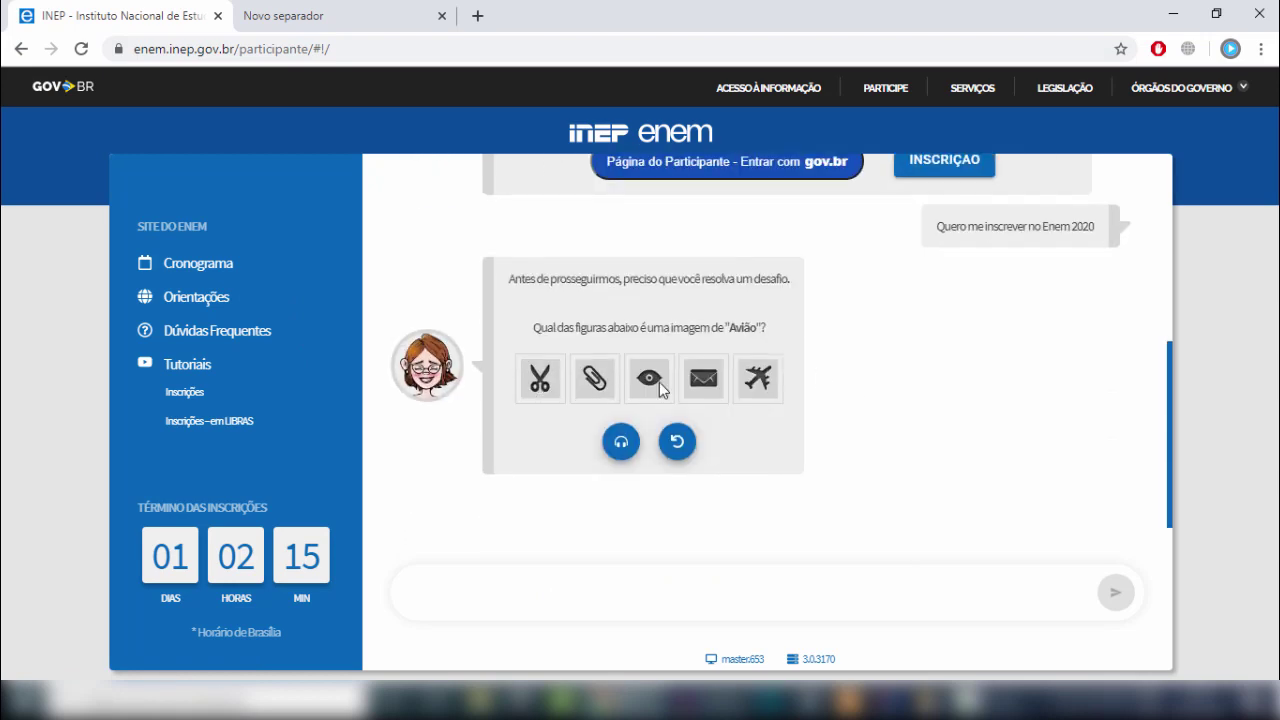
left_click(758, 378)
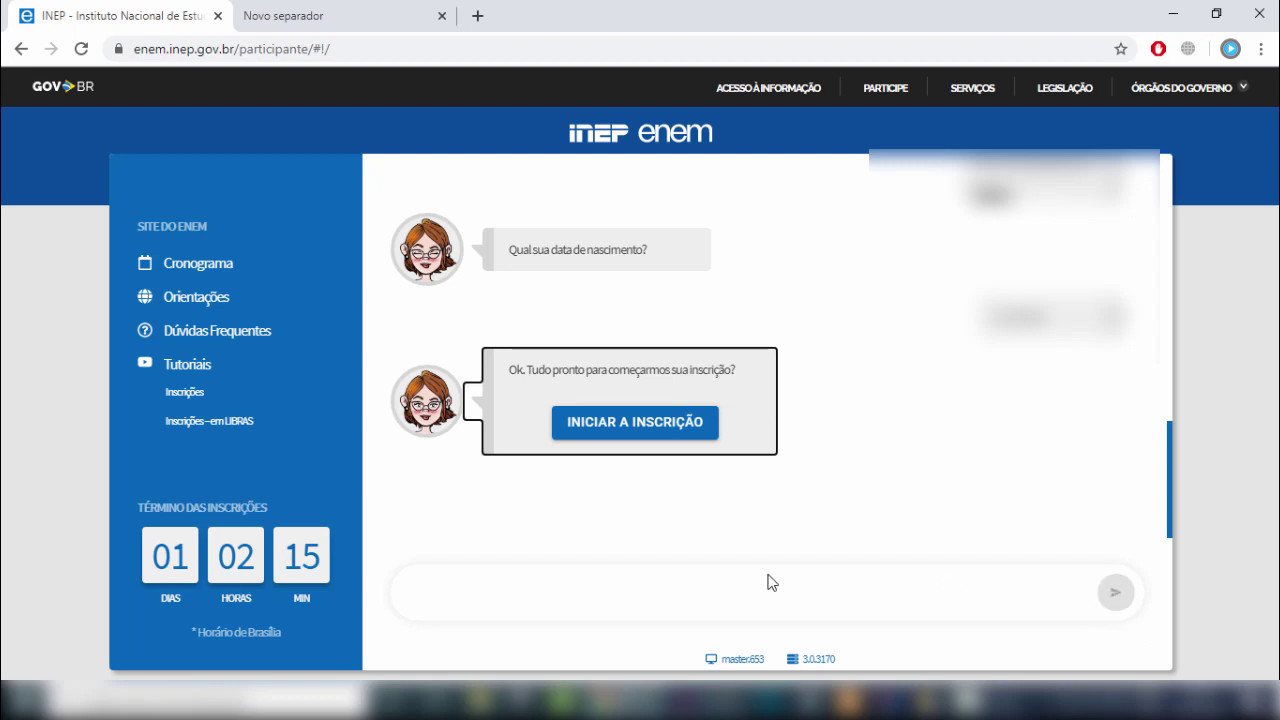
left_click(680, 428)
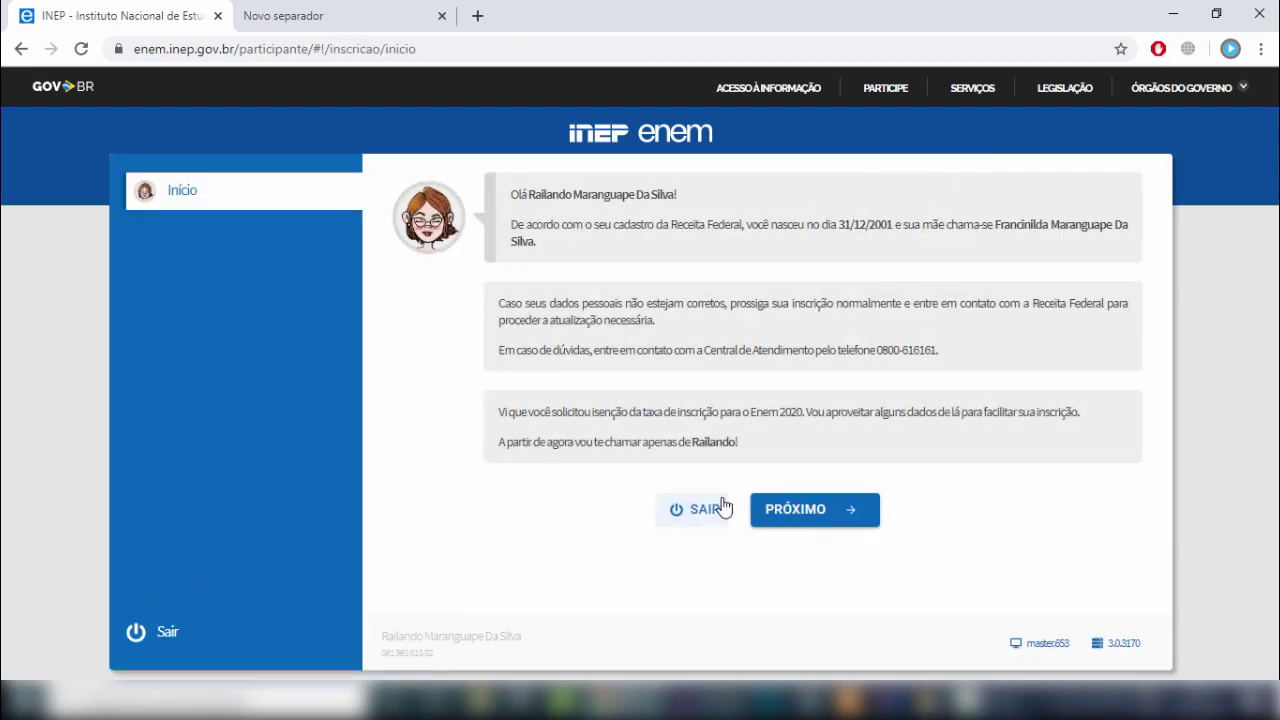
Continue past the introduction and confirm the participant's personal data and the state and city of birth.
left_click(828, 519)
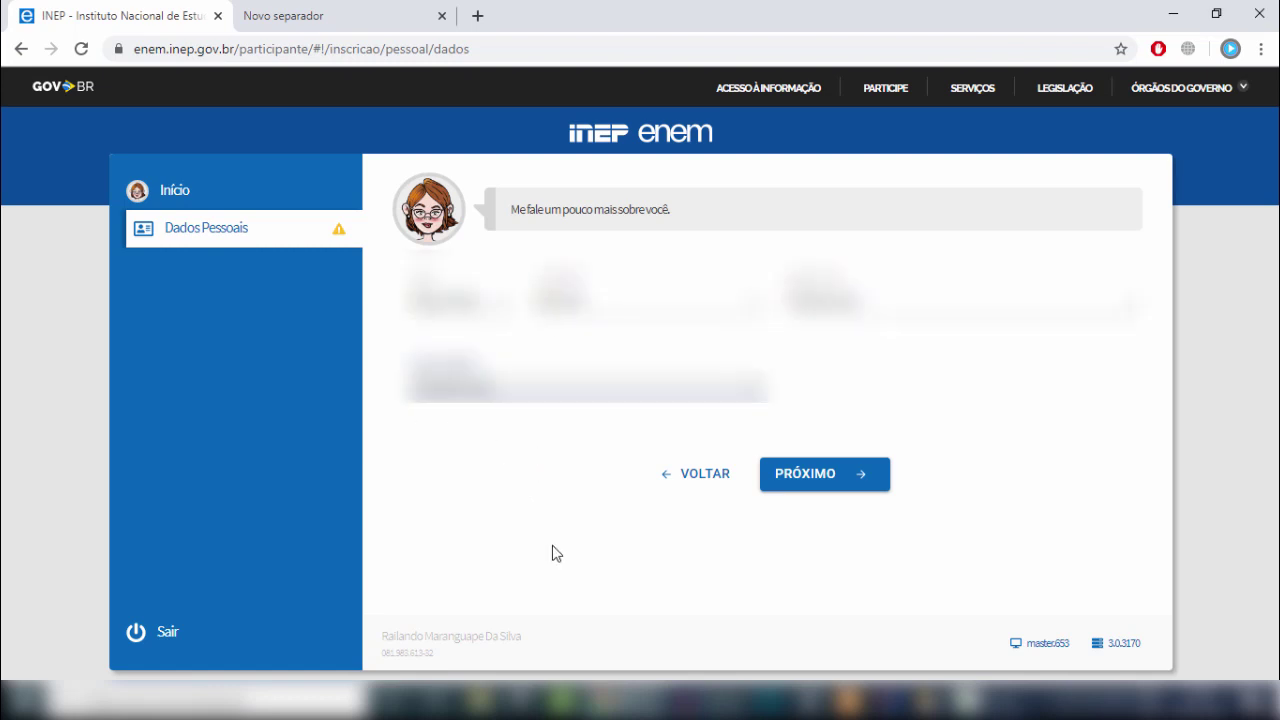
left_click(811, 486)
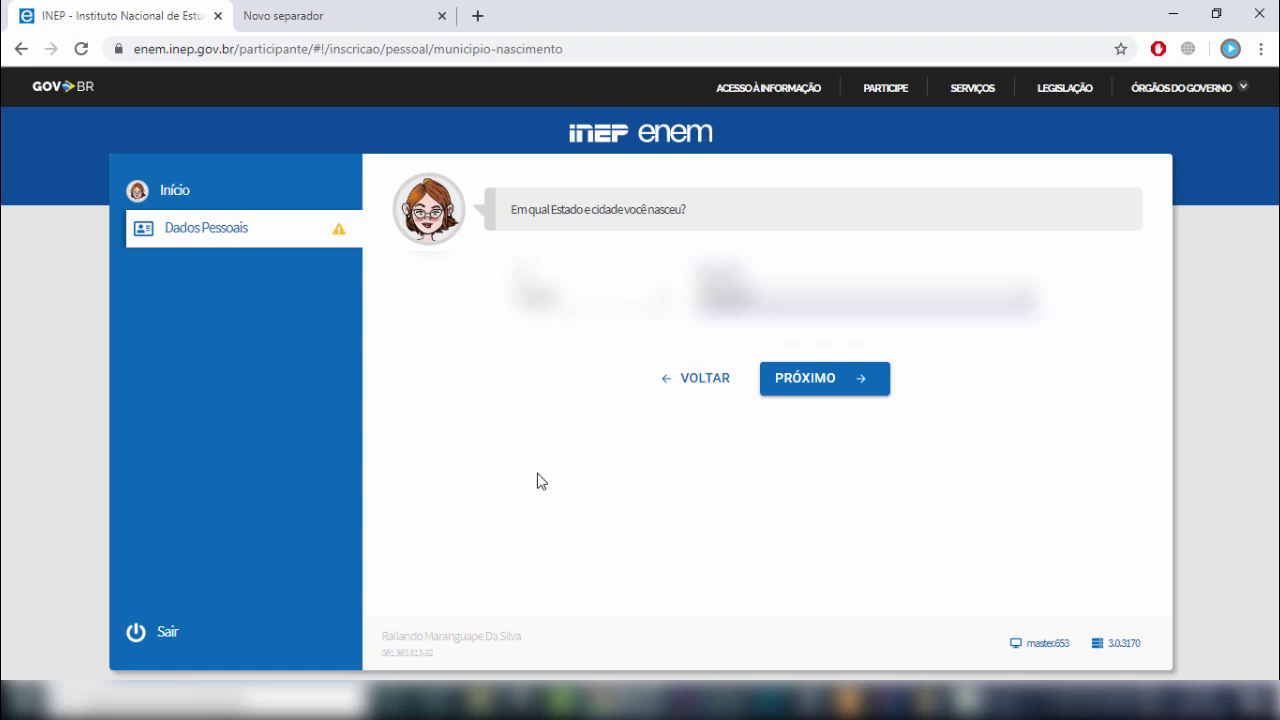
left_click(846, 390)
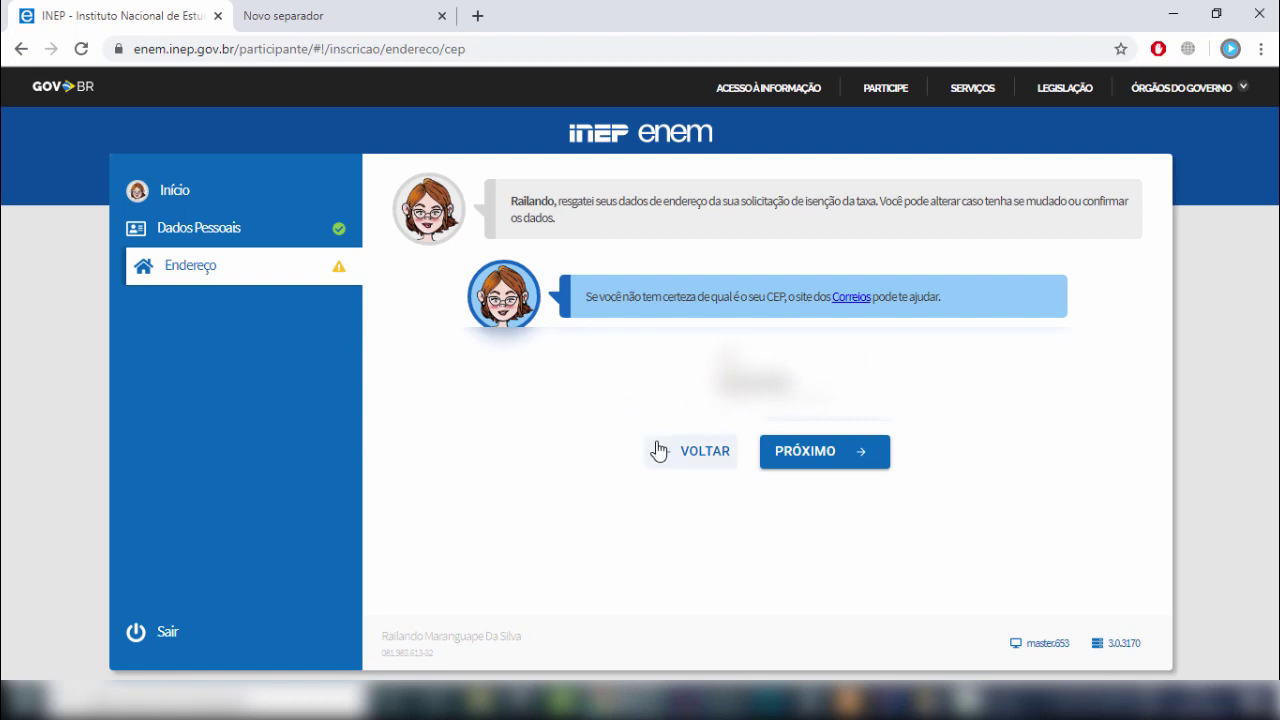
Confirm the postal code and the home address details, including the neighbourhood and complement fields.
left_click(800, 470)
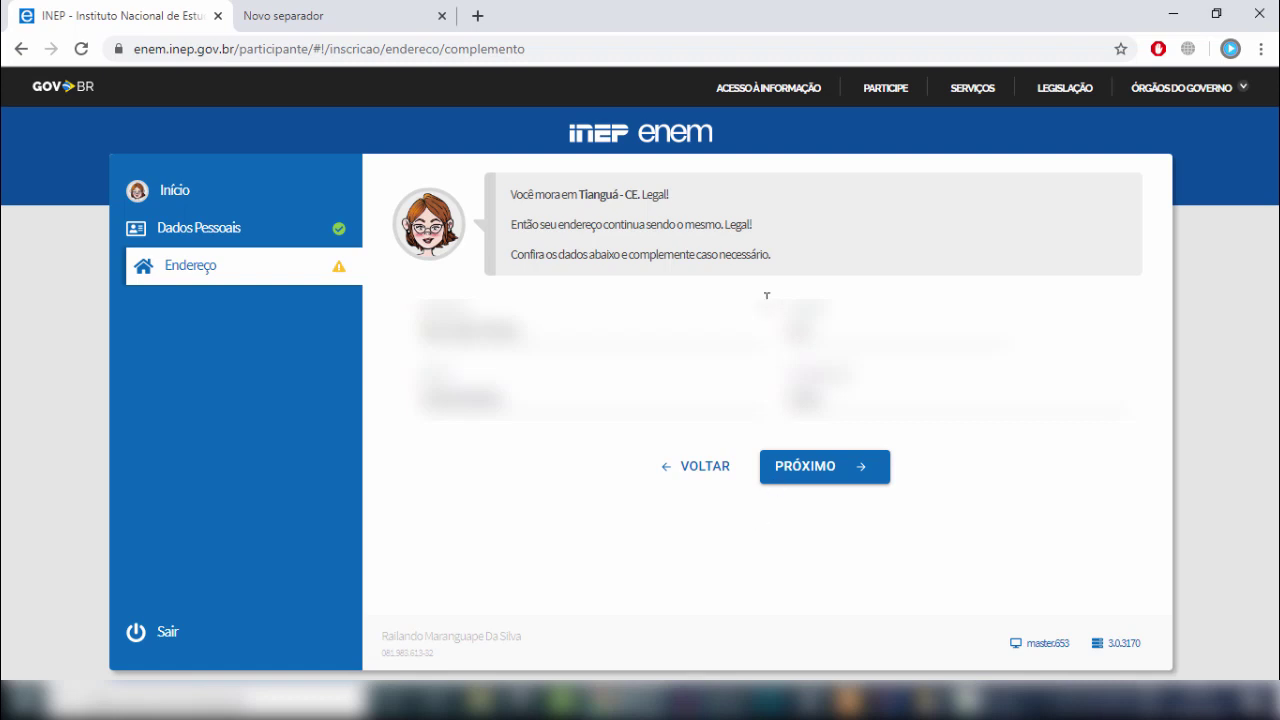
left_click(590, 398)
left_click(840, 405)
left_click(840, 478)
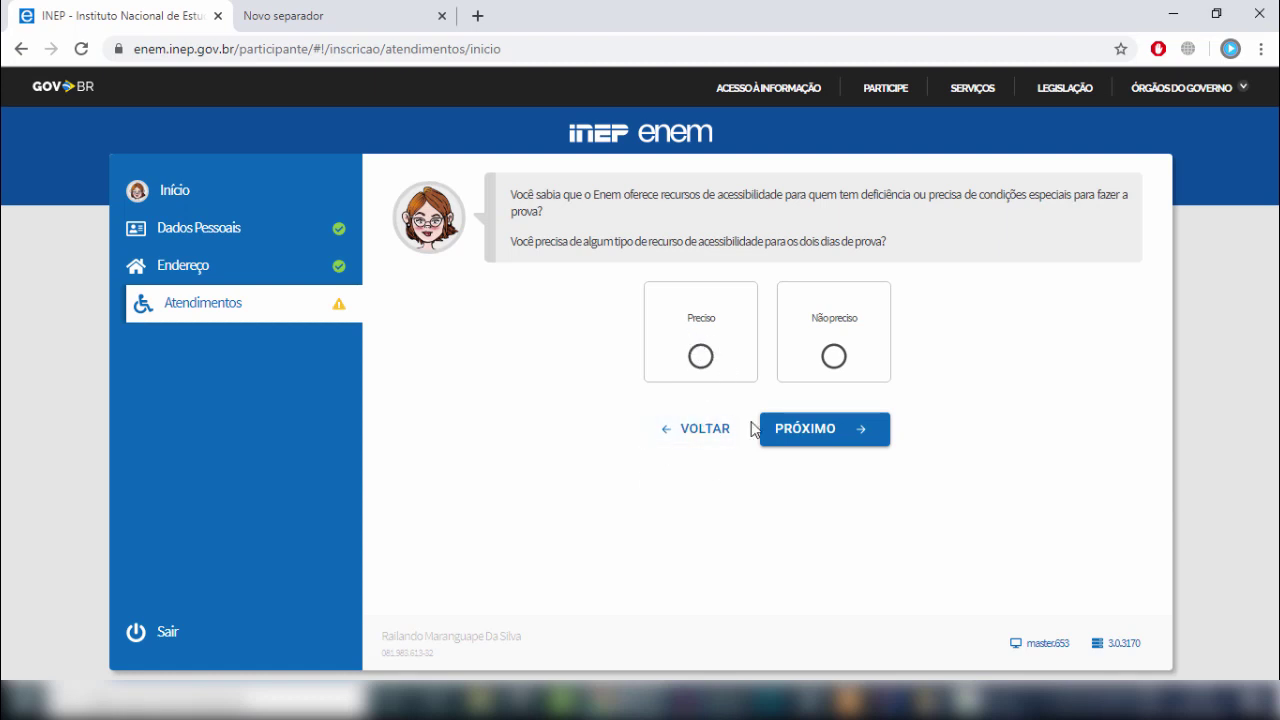
Answer "Não preciso" for accessibility resources and choose Inglês as the foreign language for the exam.
left_click(833, 356)
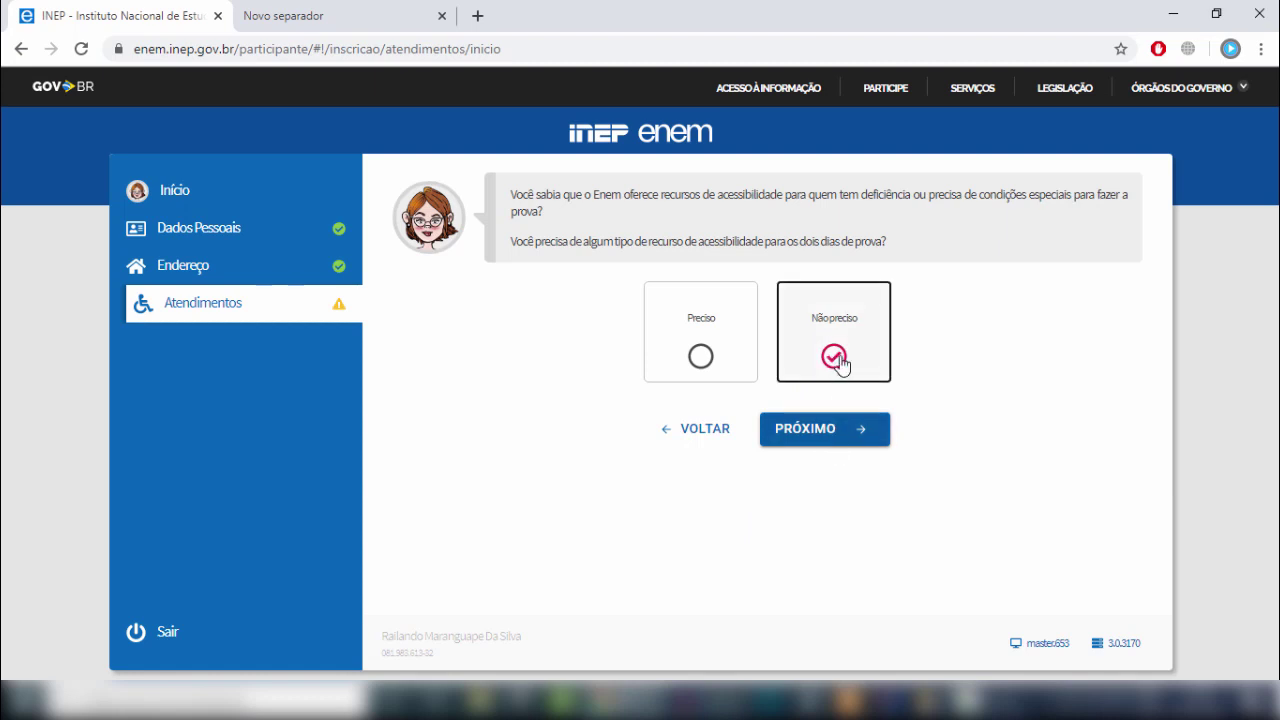
left_click(823, 429)
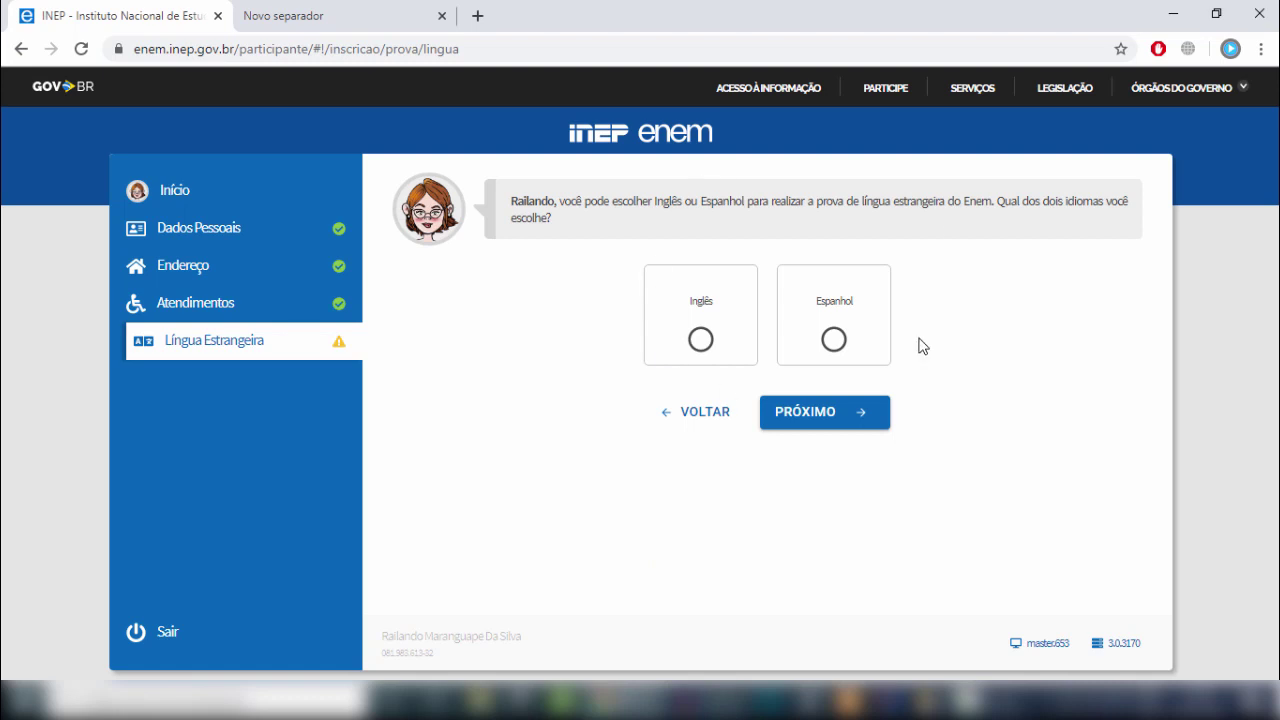
left_click(705, 344)
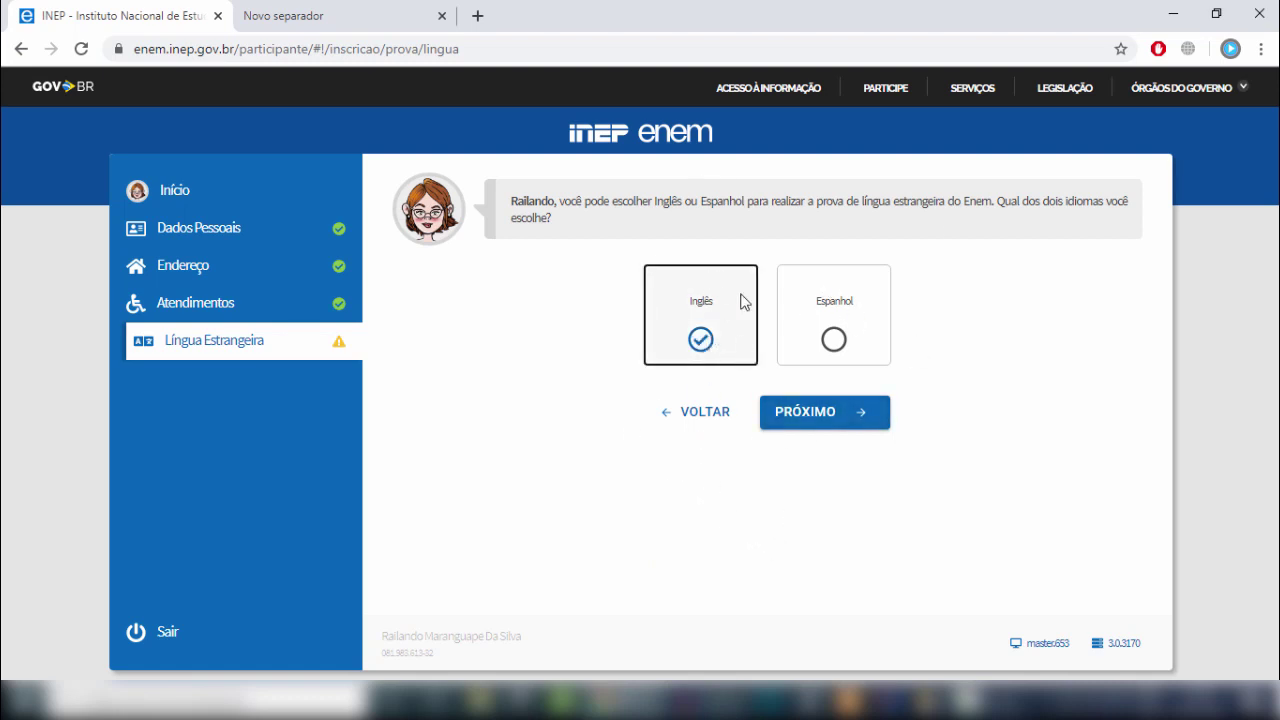
left_click(843, 426)
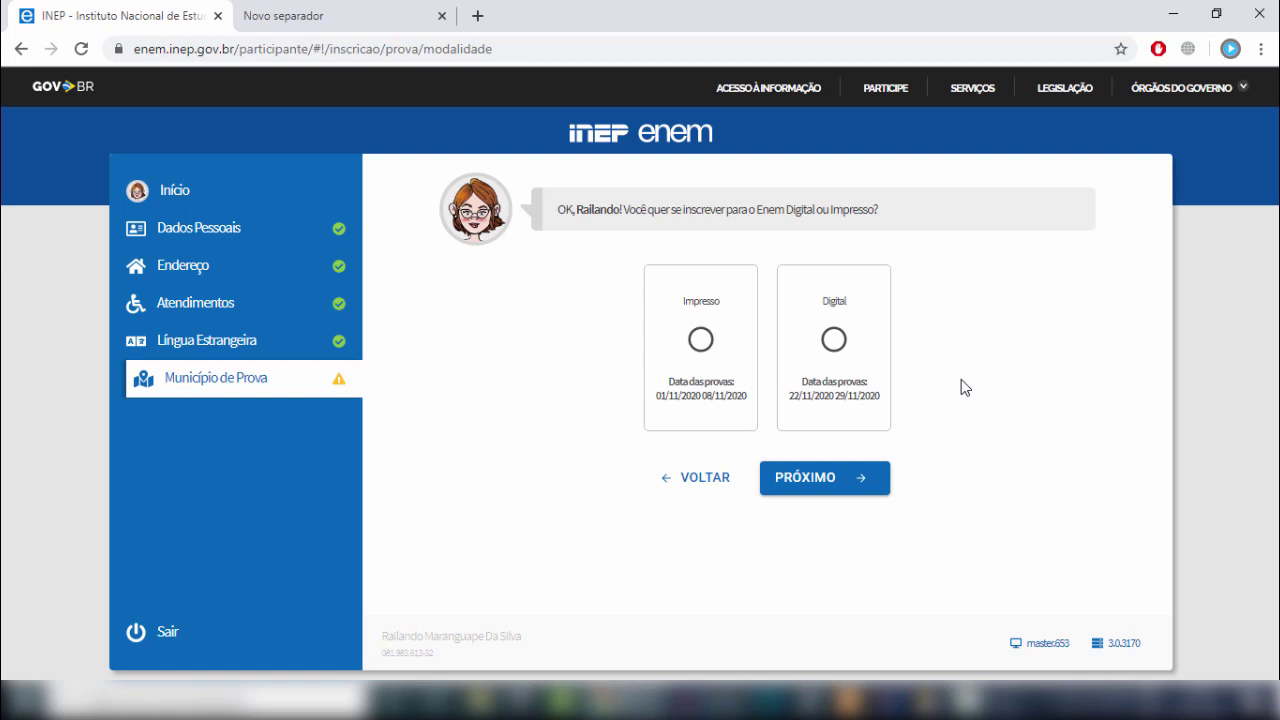
Choose the Impresso version of the exam and confirm the state and municipality for taking it.
left_click(704, 341)
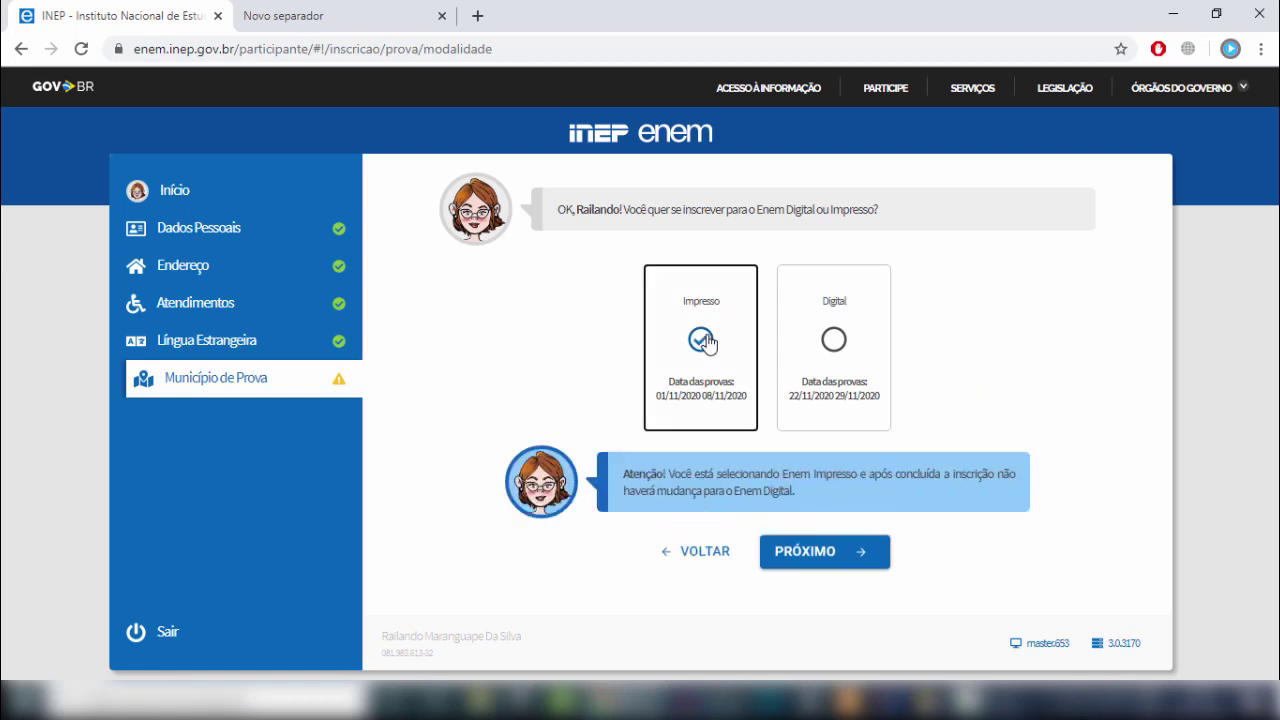
left_click(823, 565)
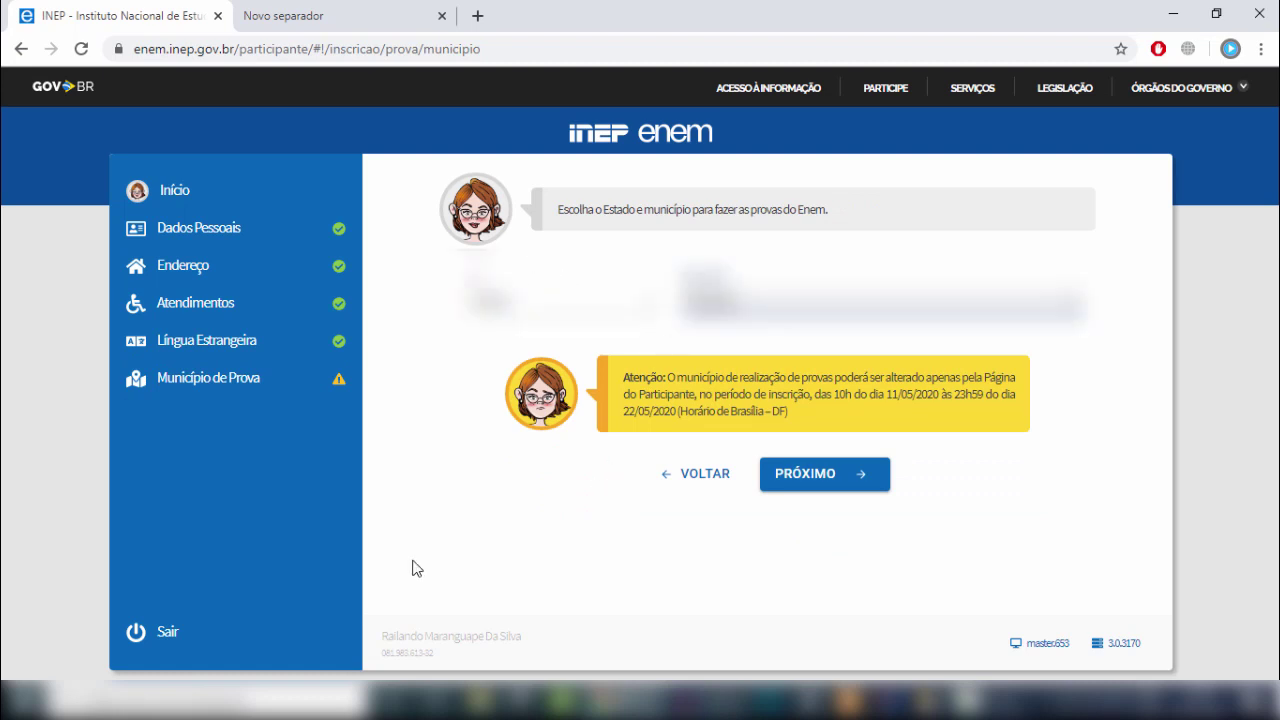
left_click(854, 480)
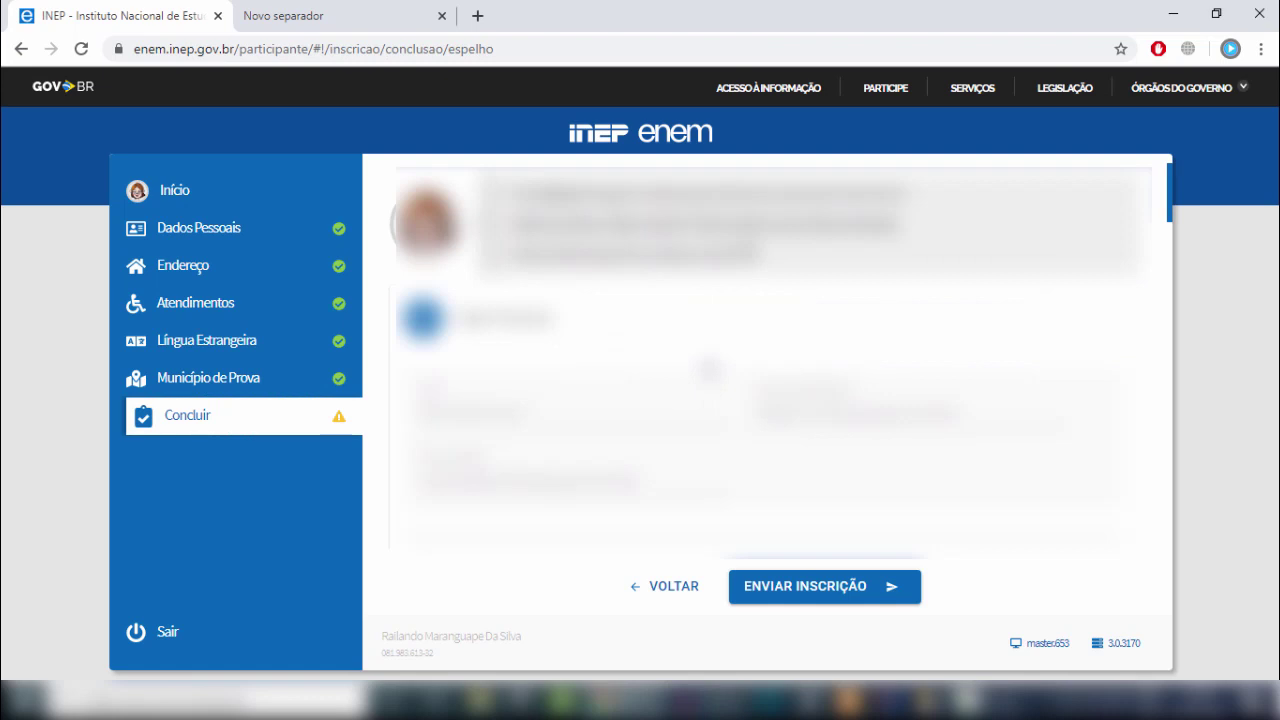
Review the registration summary and accept the declaration confirming the foreign language, exam modality and municipality.
scroll(765, 350, "down", 5)
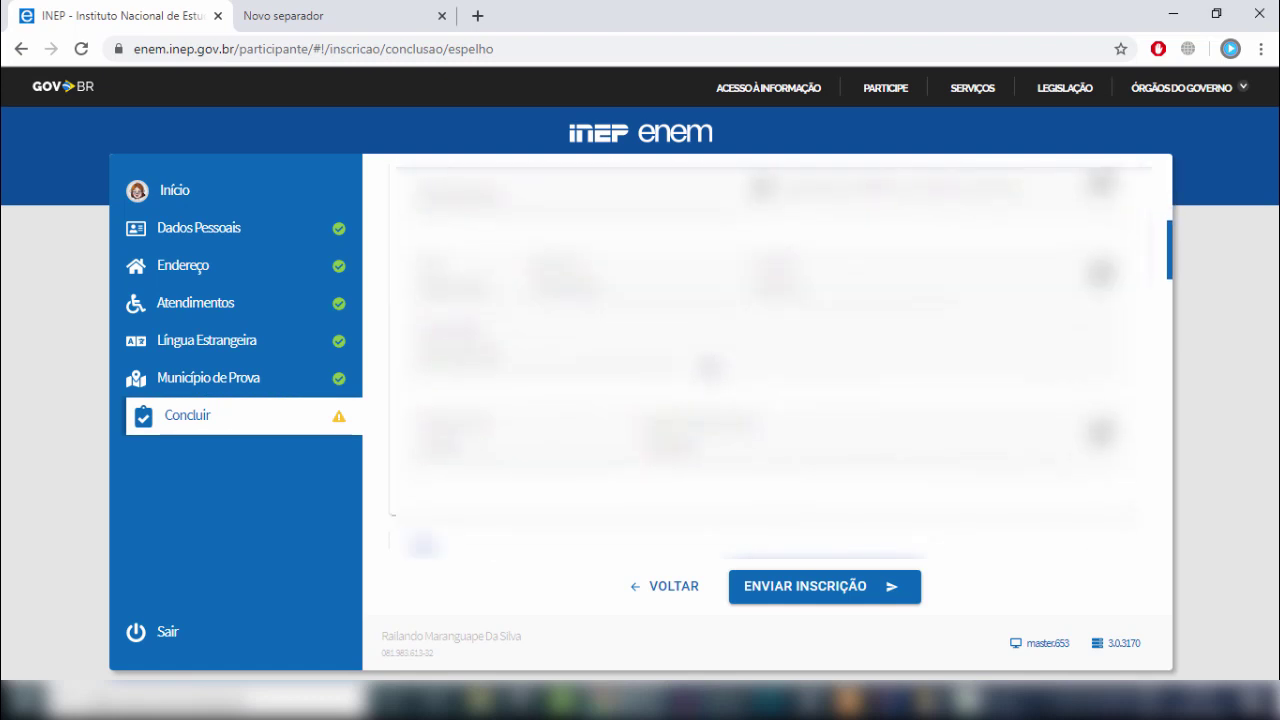
scroll(765, 350, "down", 5)
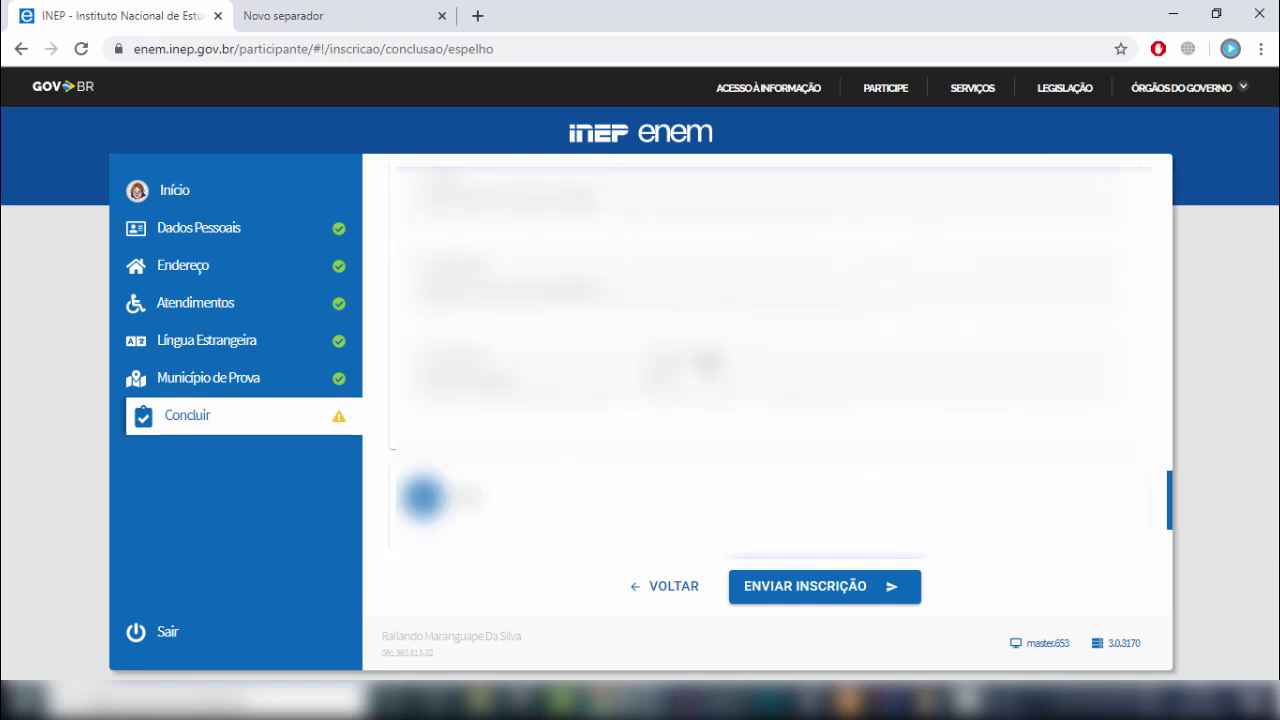
scroll(765, 350, "up", 4)
scroll(765, 350, "up", 4)
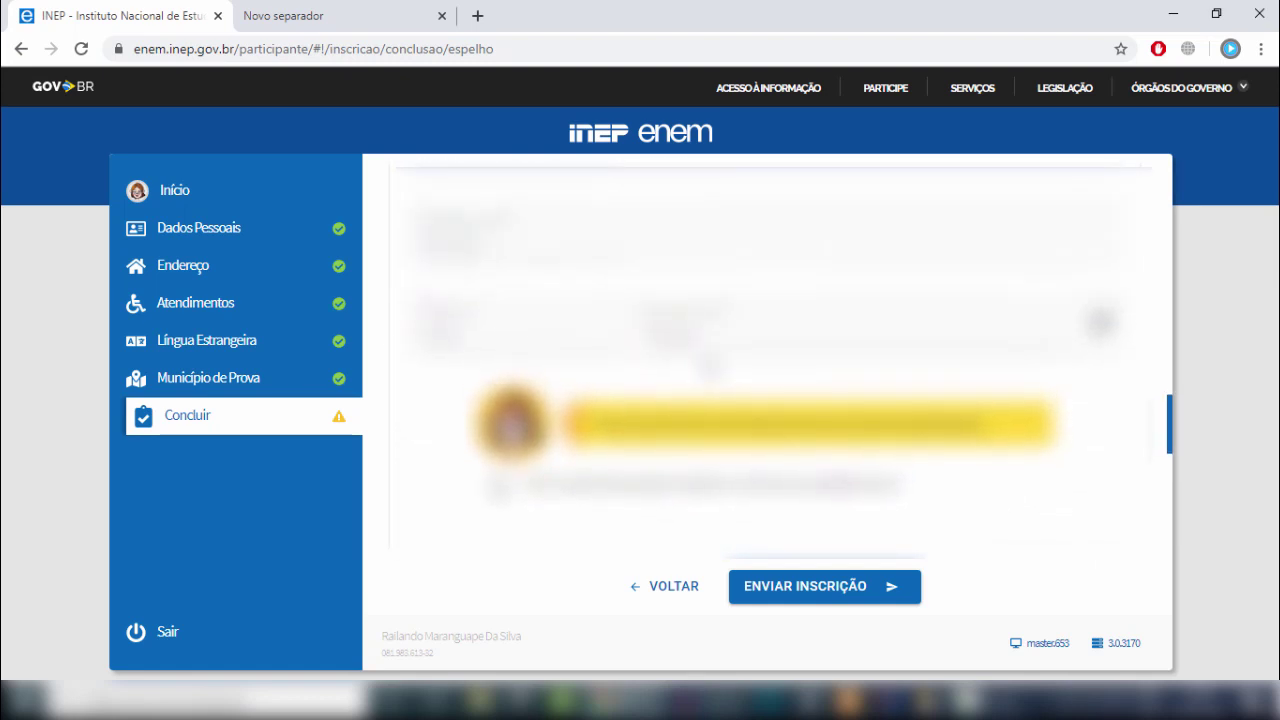
scroll(710, 368, "up", 4)
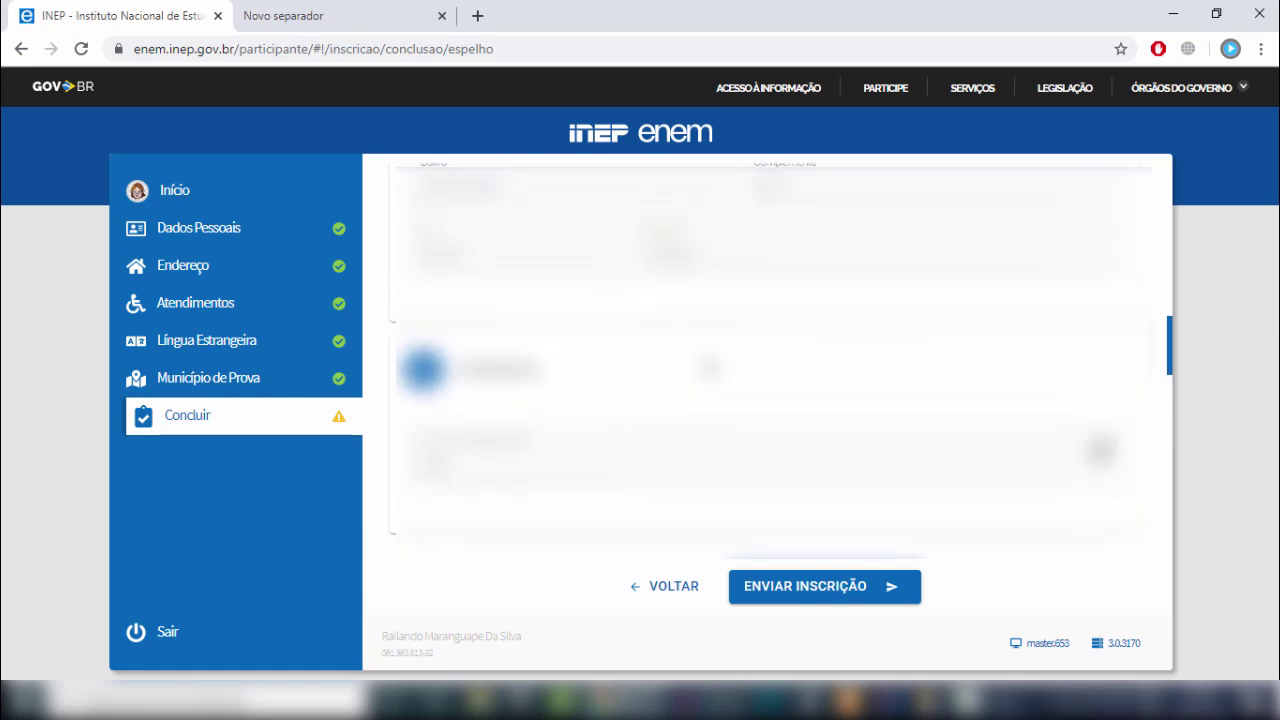
scroll(710, 368, "up", 4)
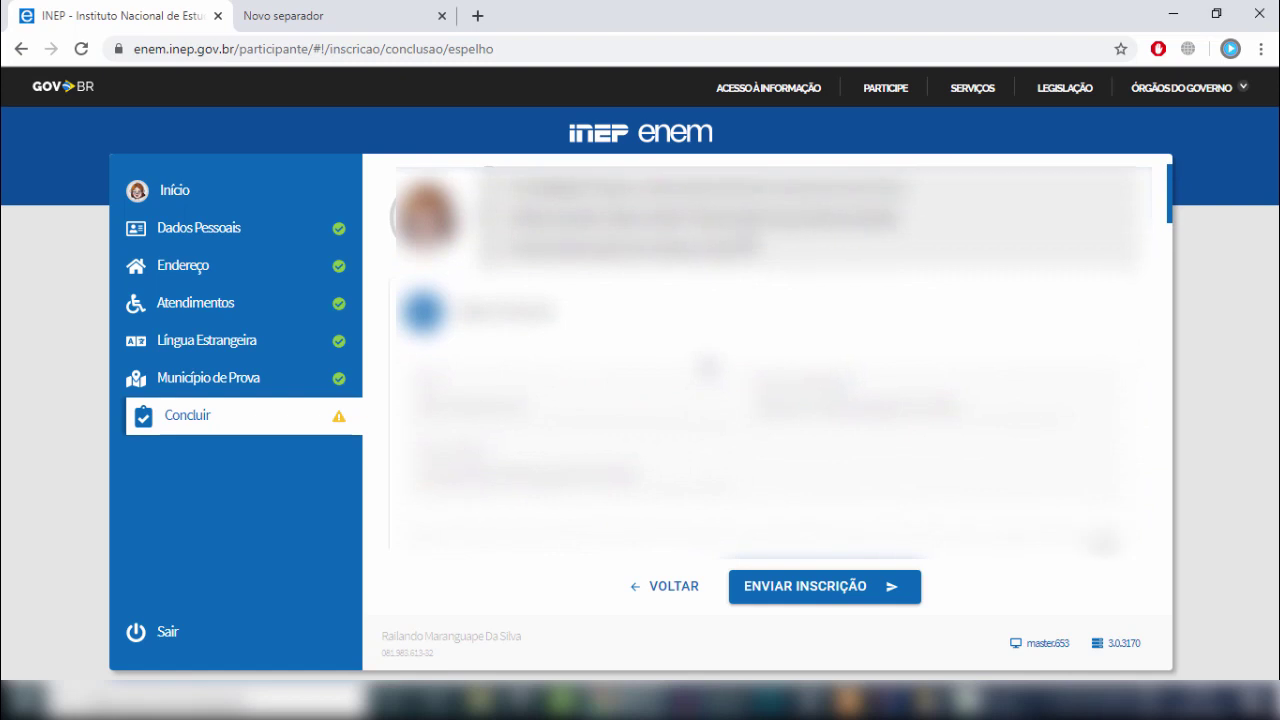
scroll(707, 367, "down", 6)
scroll(706, 366, "down", 6)
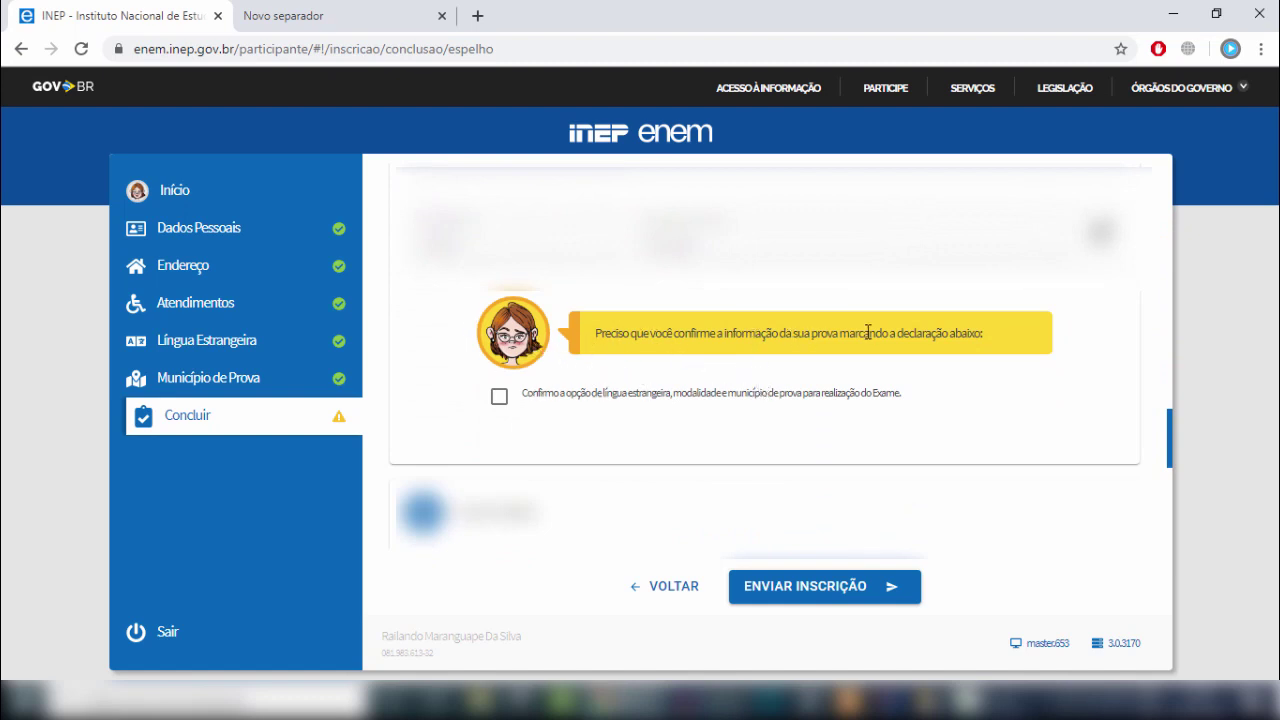
left_click(499, 398)
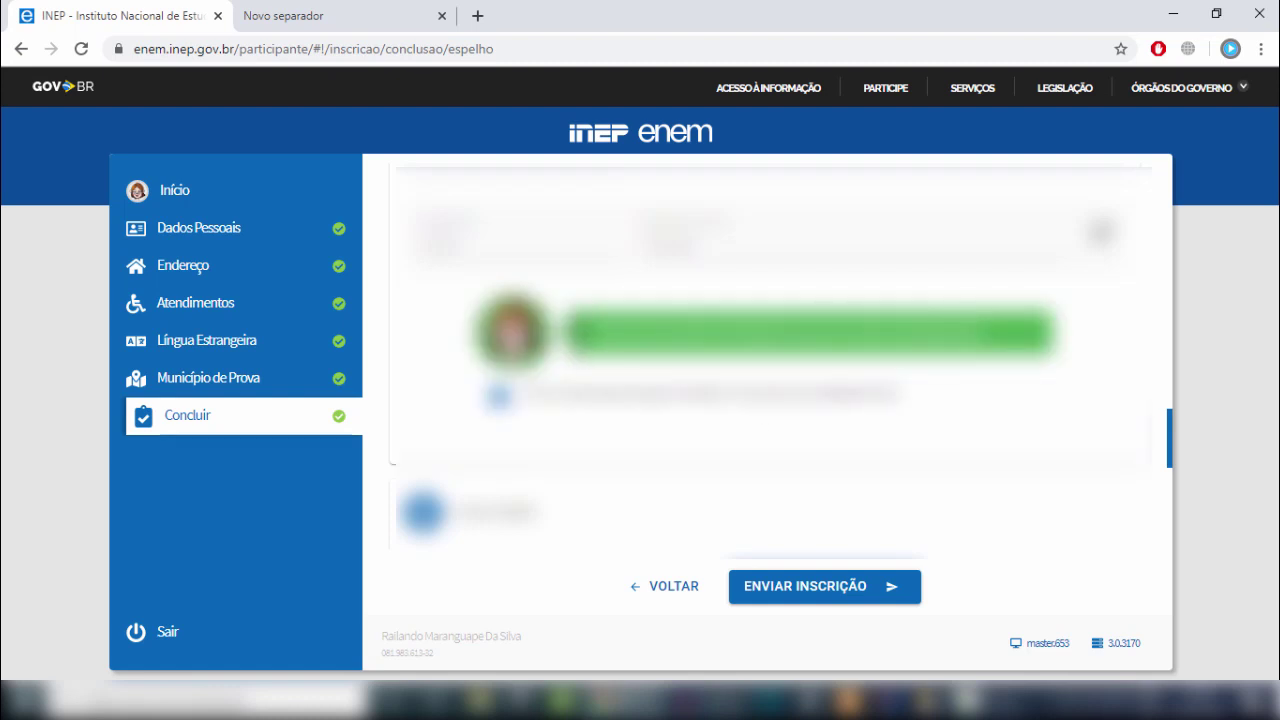
Recheck the summary sections and submit the registration.
scroll(887, 397, "up", 1)
scroll(767, 380, "up", 2)
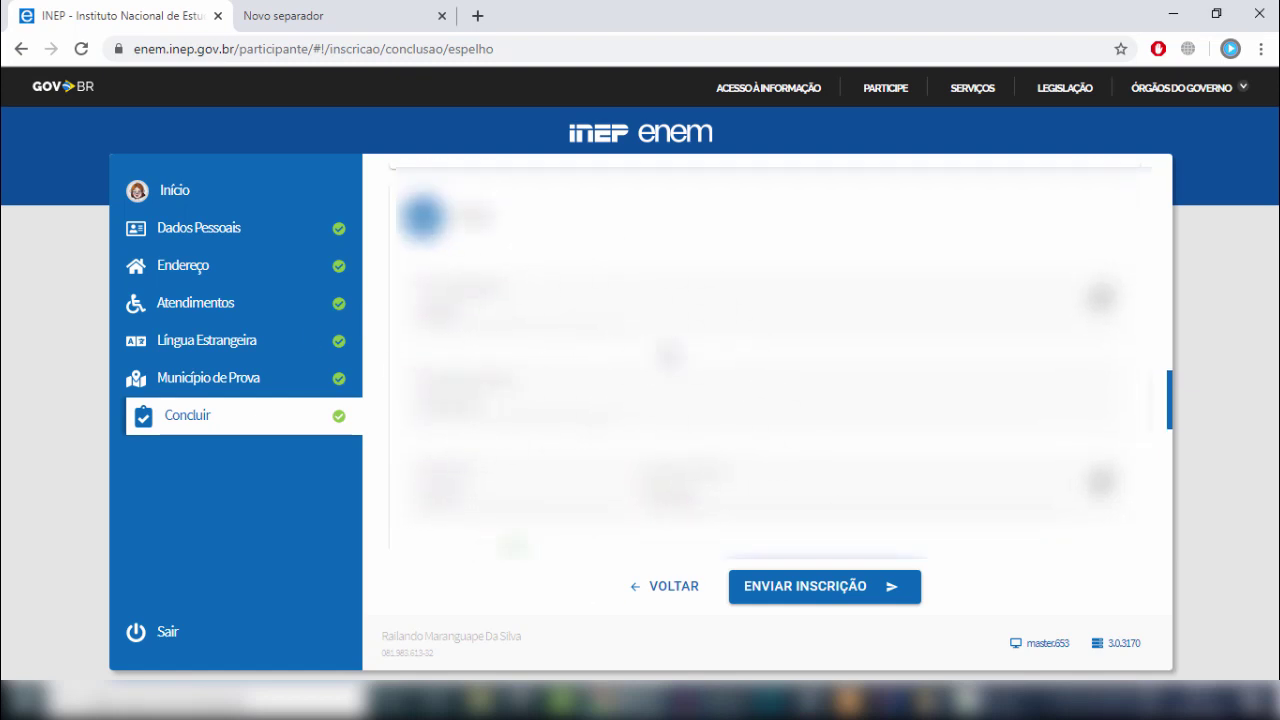
scroll(767, 360, "down", 3)
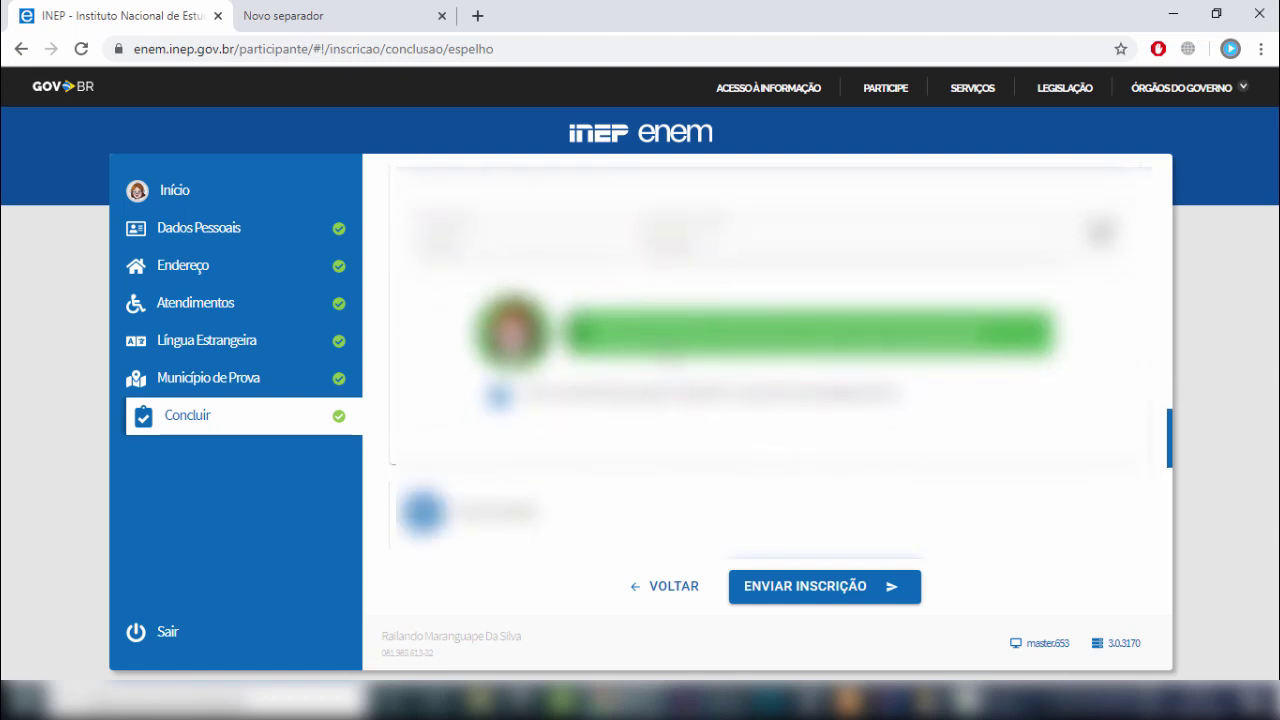
scroll(767, 360, "down", 5)
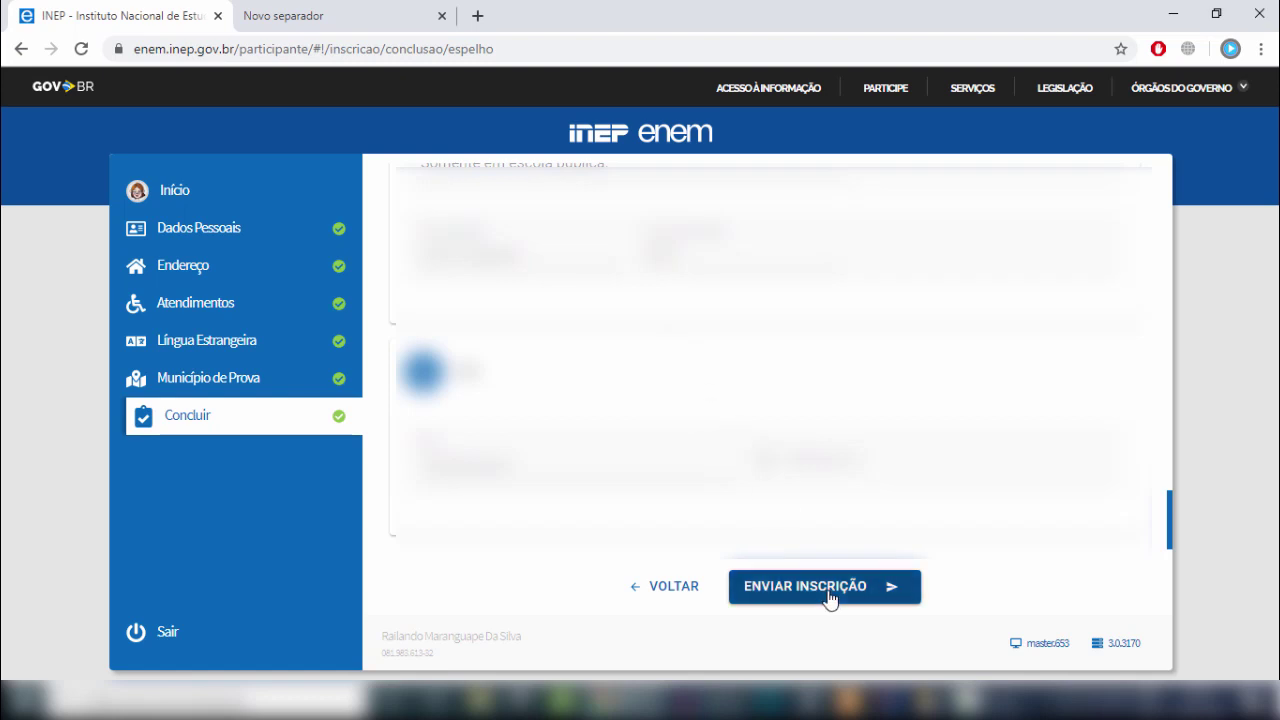
scroll(720, 516, "up", 5)
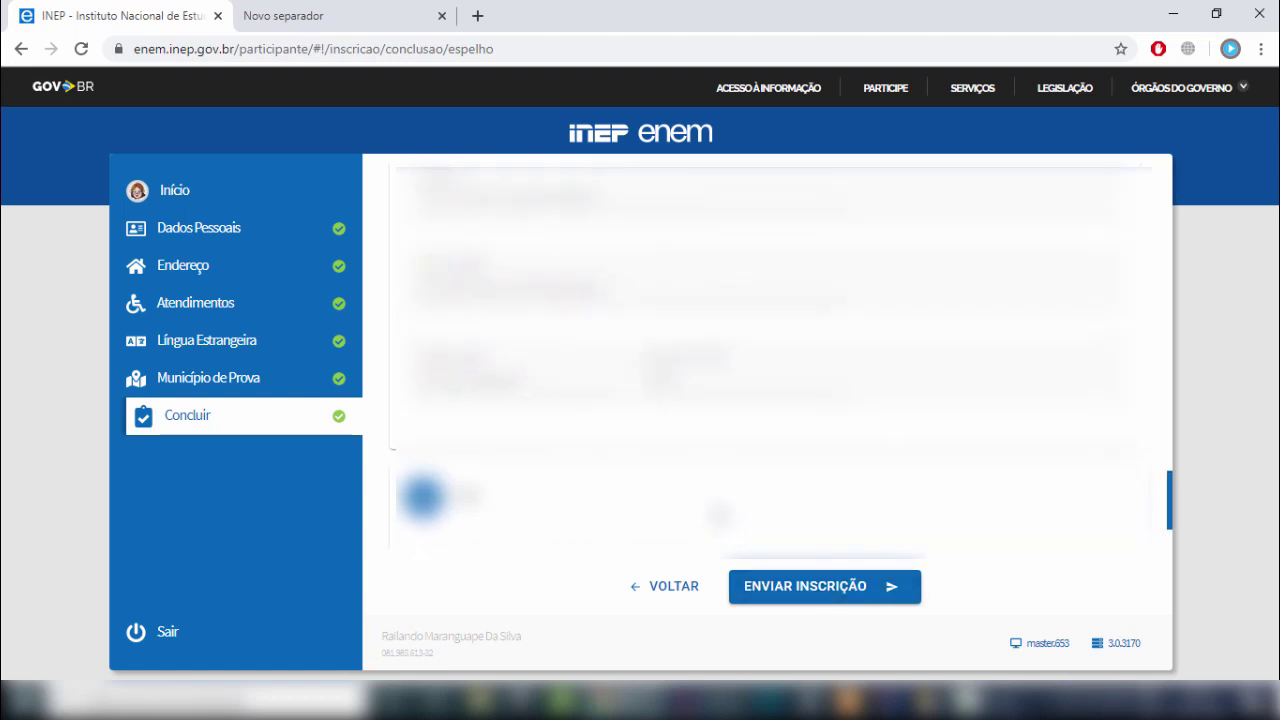
scroll(718, 516, "up", 3)
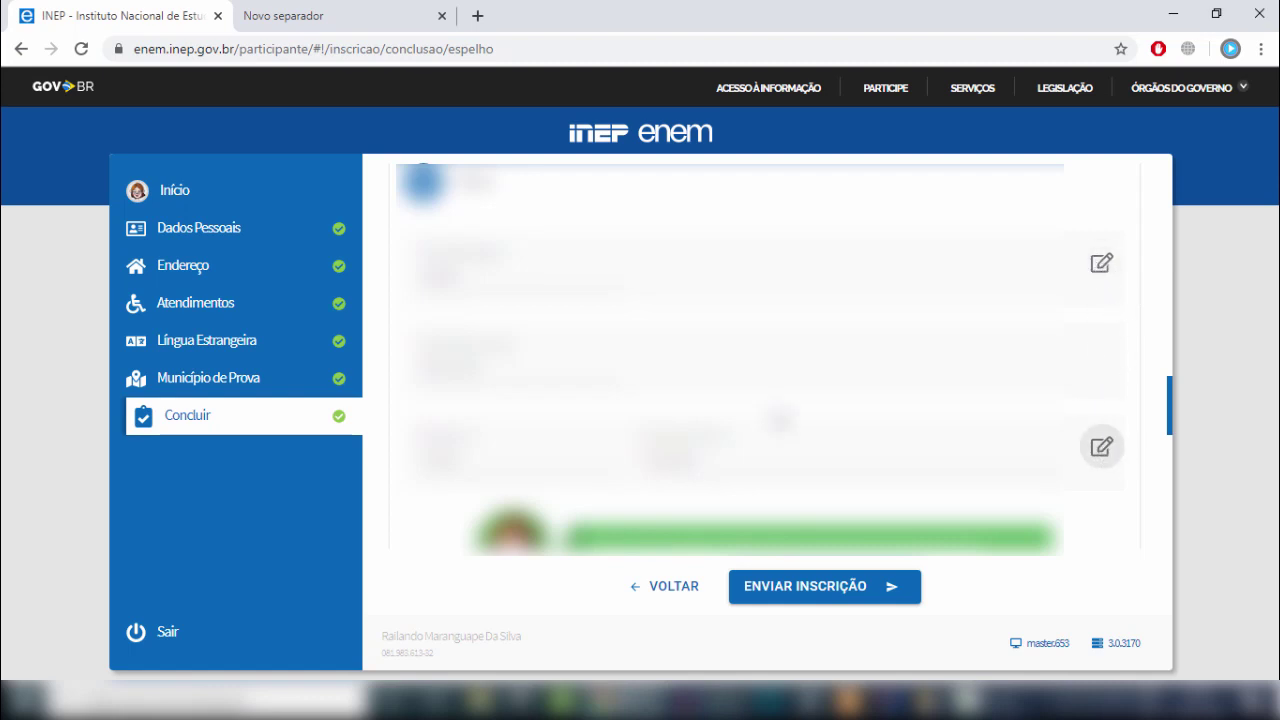
scroll(703, 362, "up", 1)
scroll(706, 362, "up", 1)
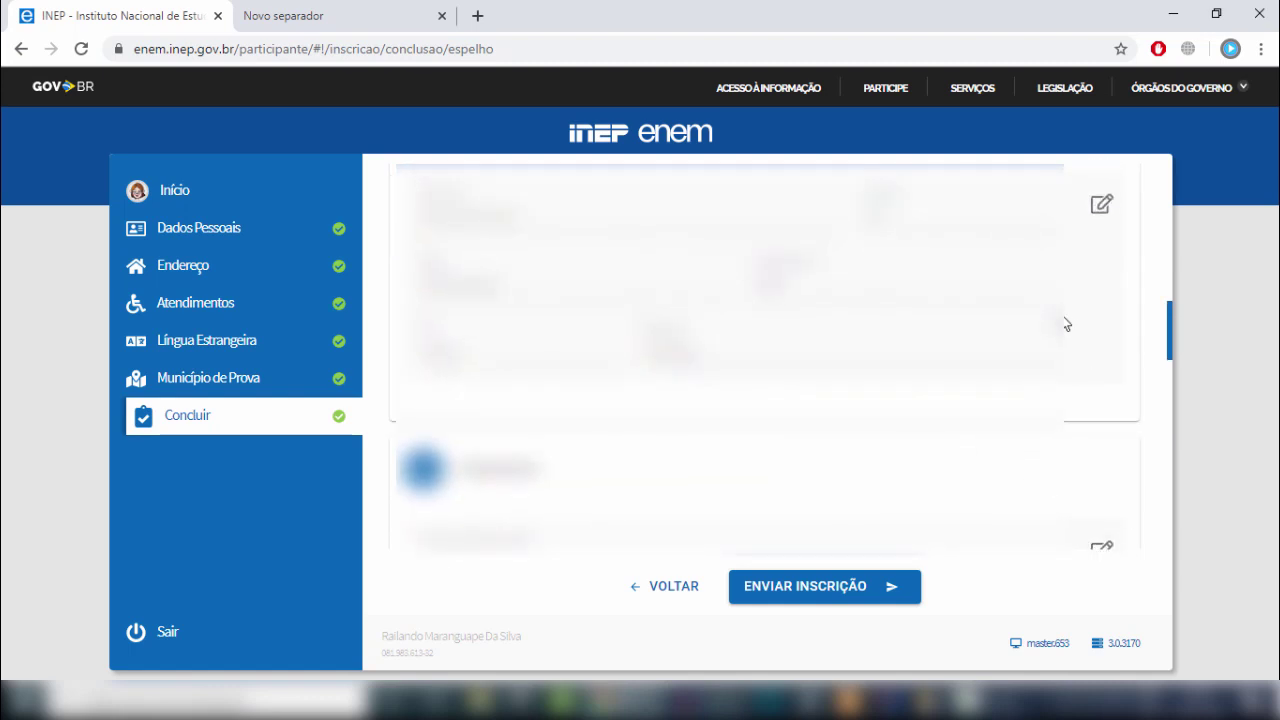
scroll(765, 360, "down", 6)
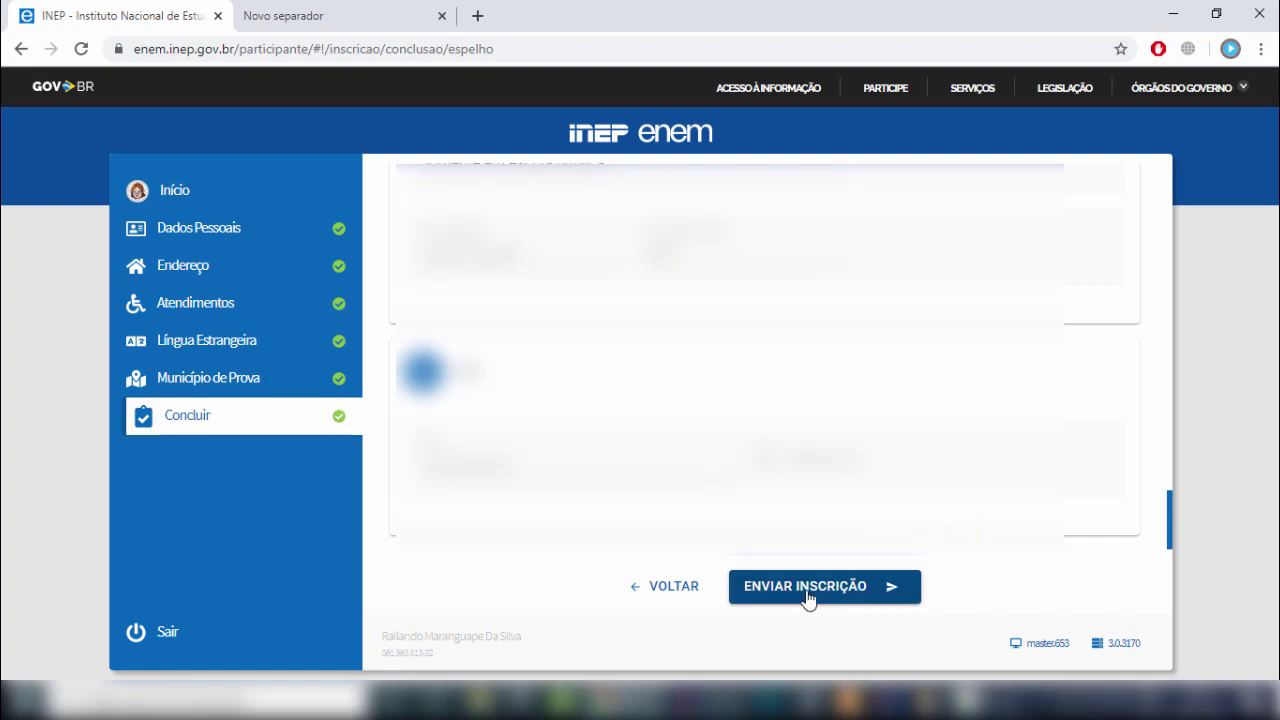
left_click(808, 597)
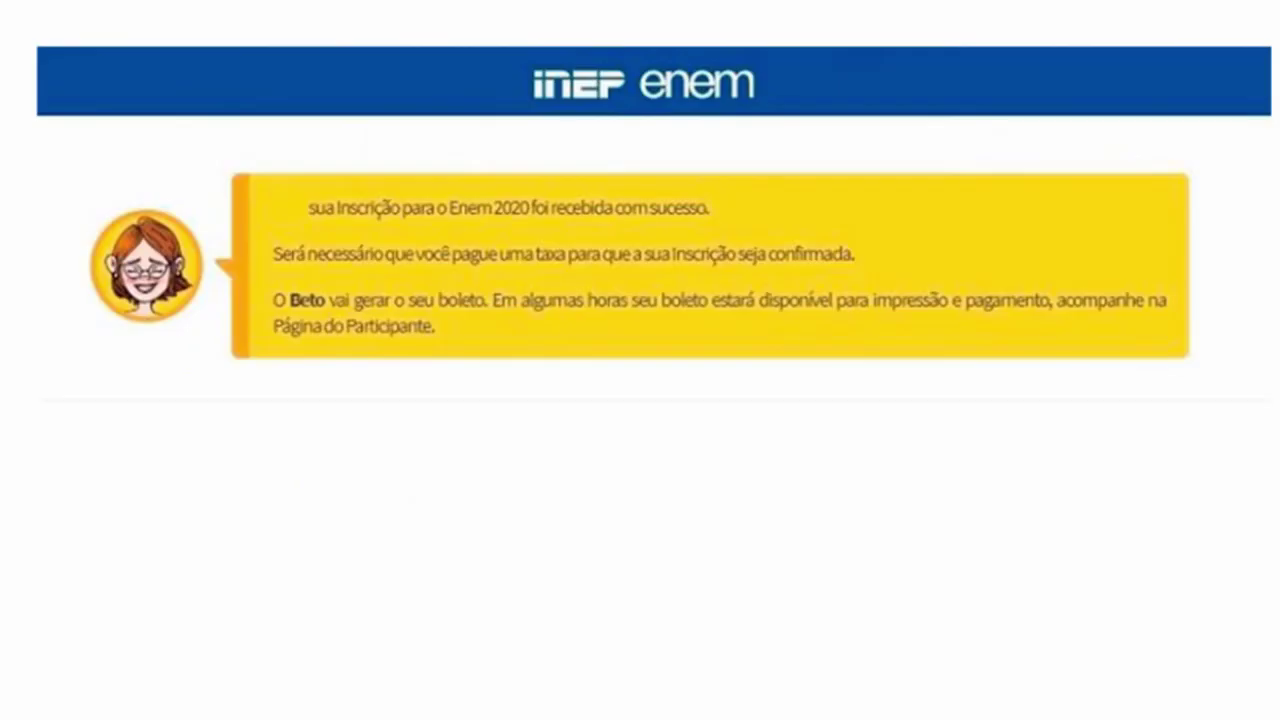